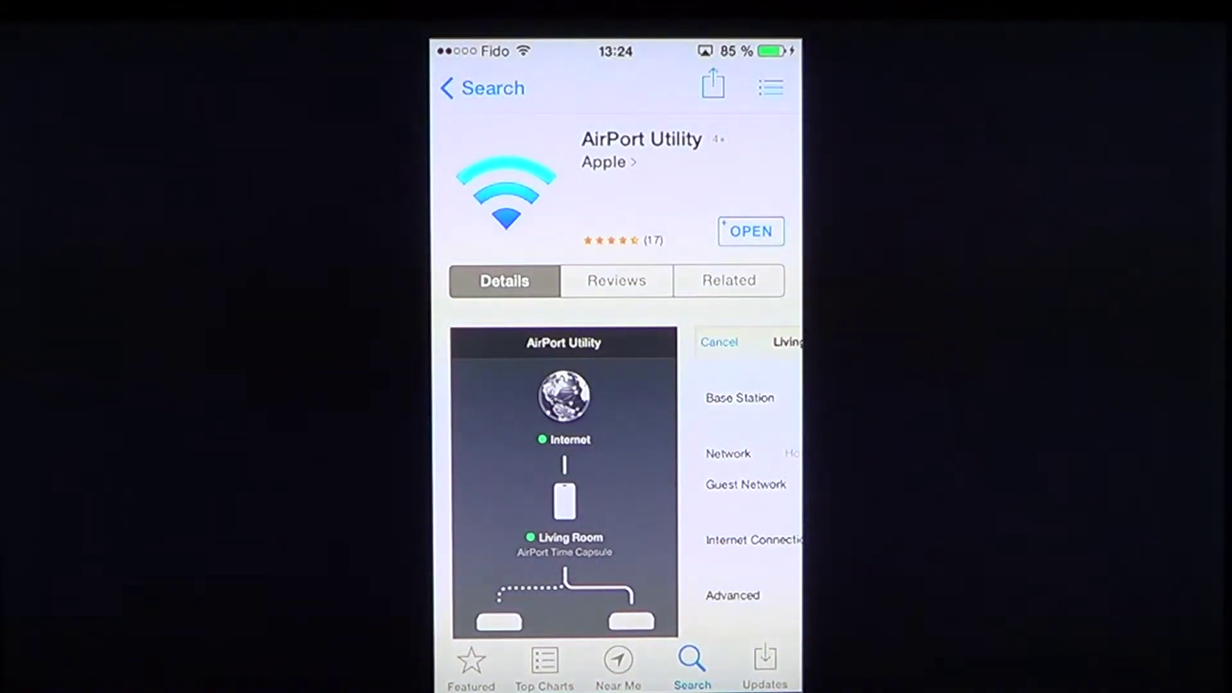
# Step: Browse AirPort Utility screenshots past Living Room settings, then reopen the network map image full-screen
pyautogui.click(564, 481)
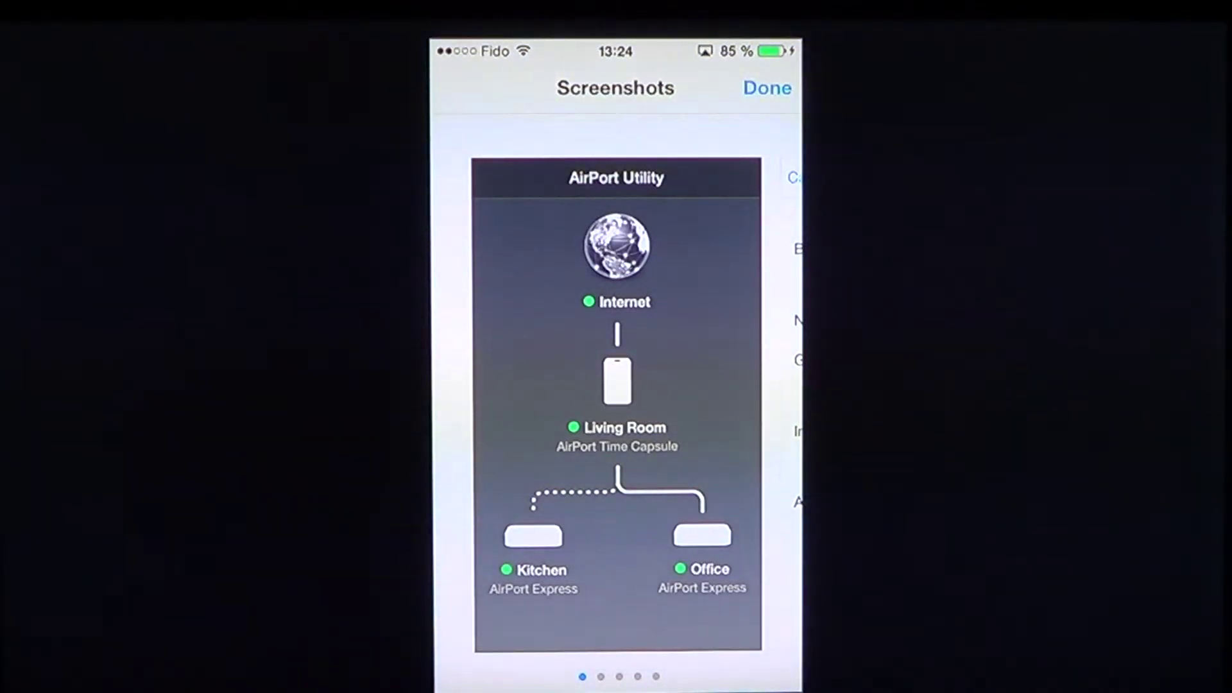
pyautogui.moveTo(712, 385); pyautogui.dragTo(501, 385)
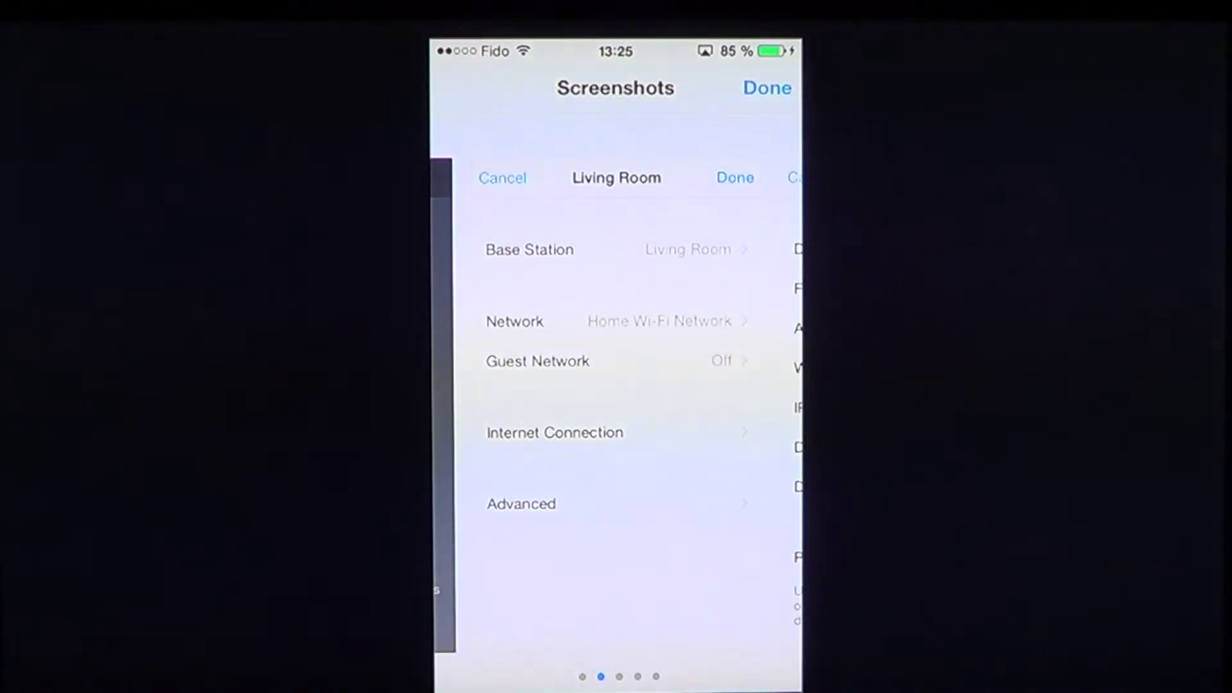
pyautogui.moveTo(712, 385); pyautogui.dragTo(501, 386)
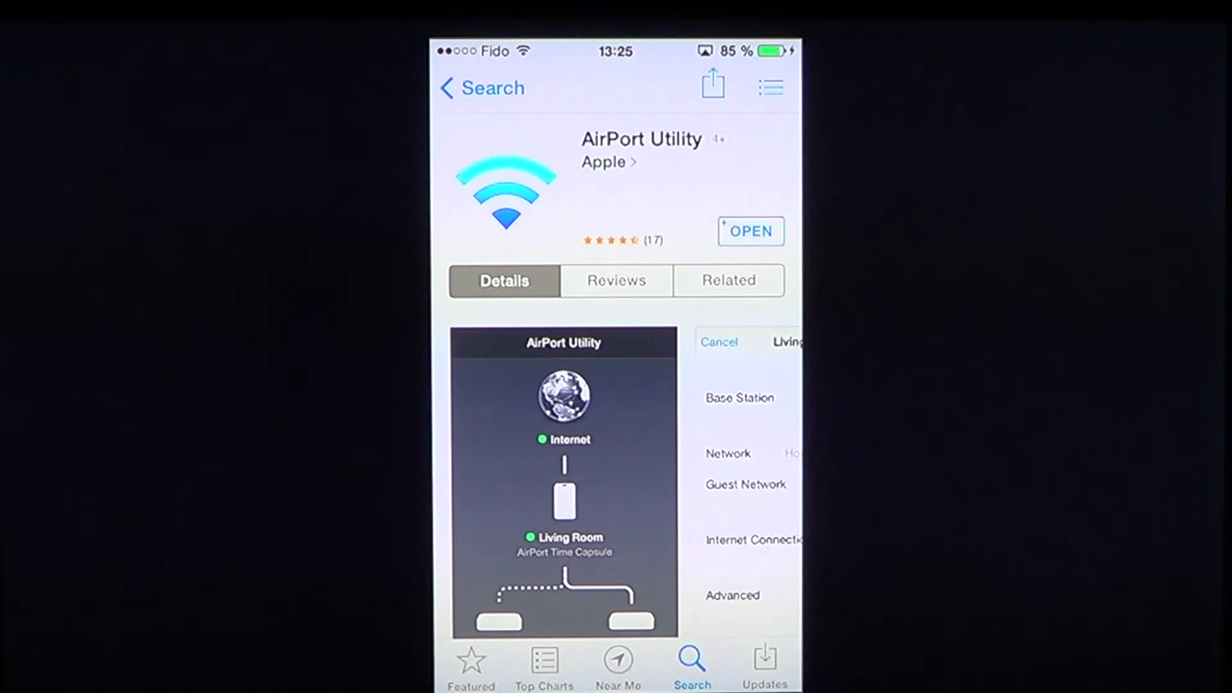
pyautogui.scroll(-10, 616, 404)
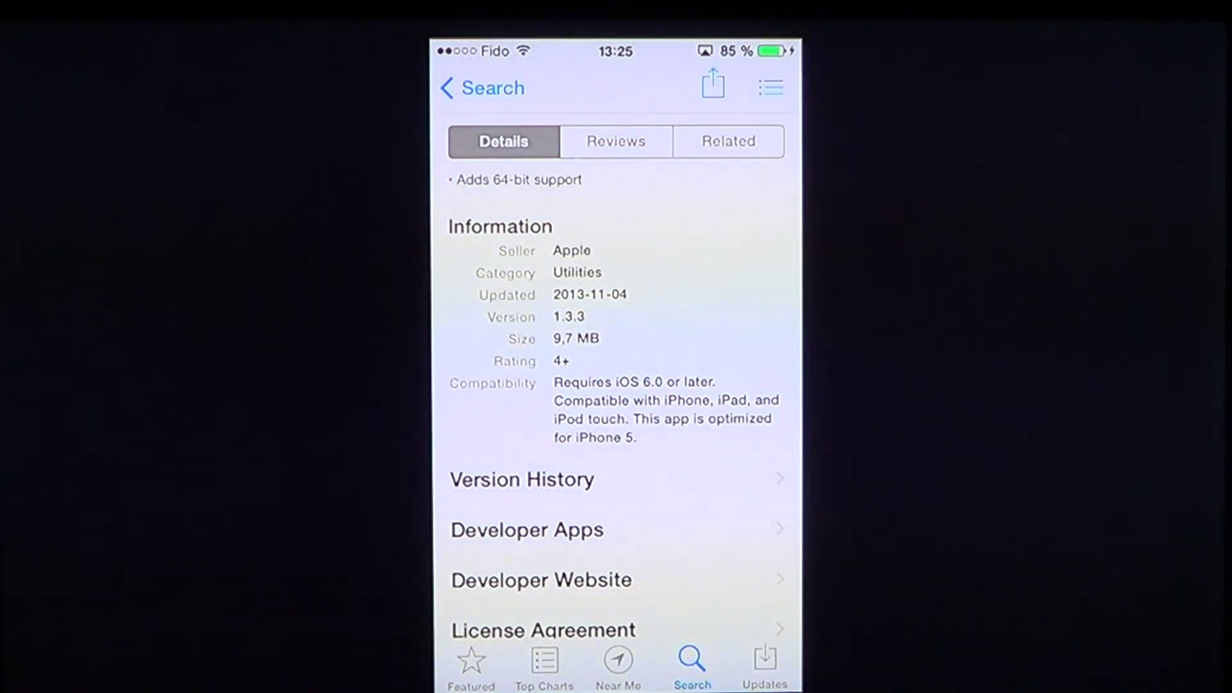
pyautogui.scroll(10, 616, 405)
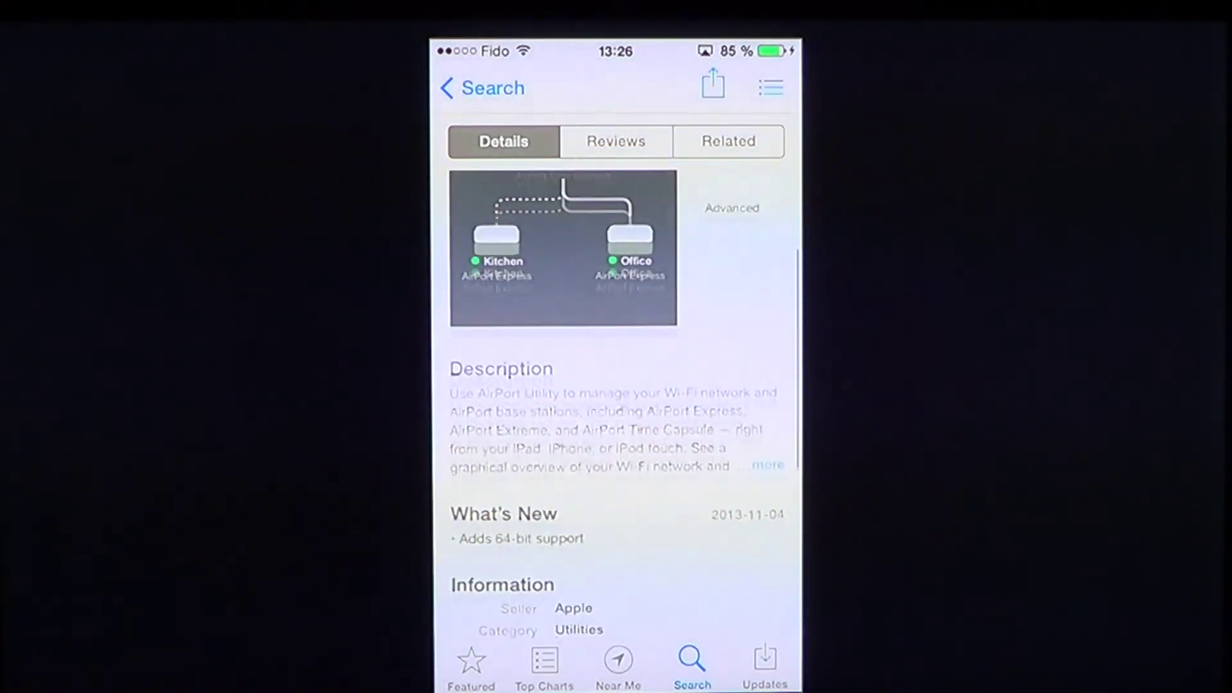
pyautogui.scroll(3, 616, 405)
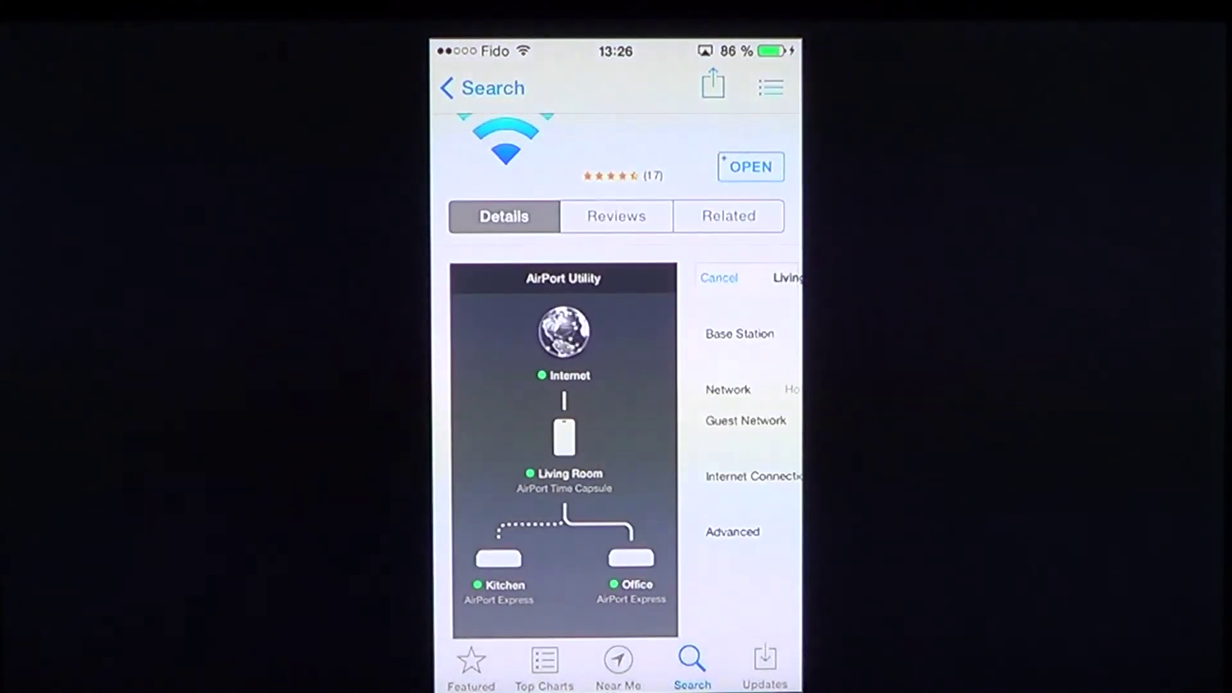
pyautogui.click(563, 443)
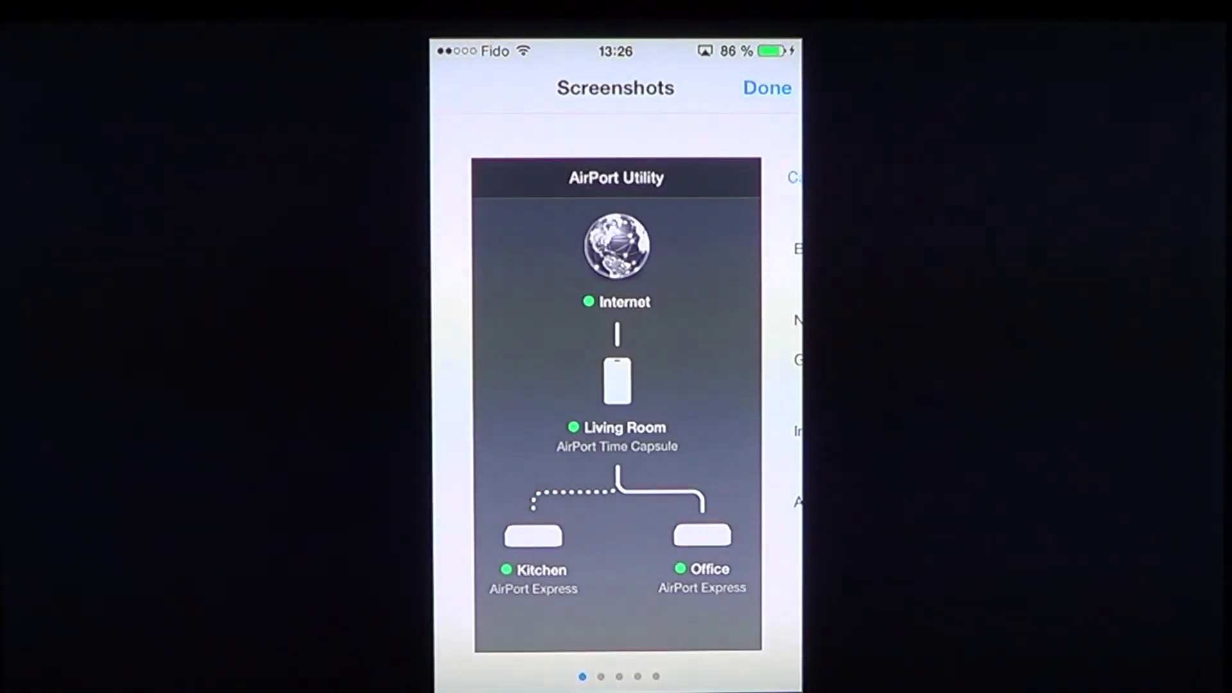